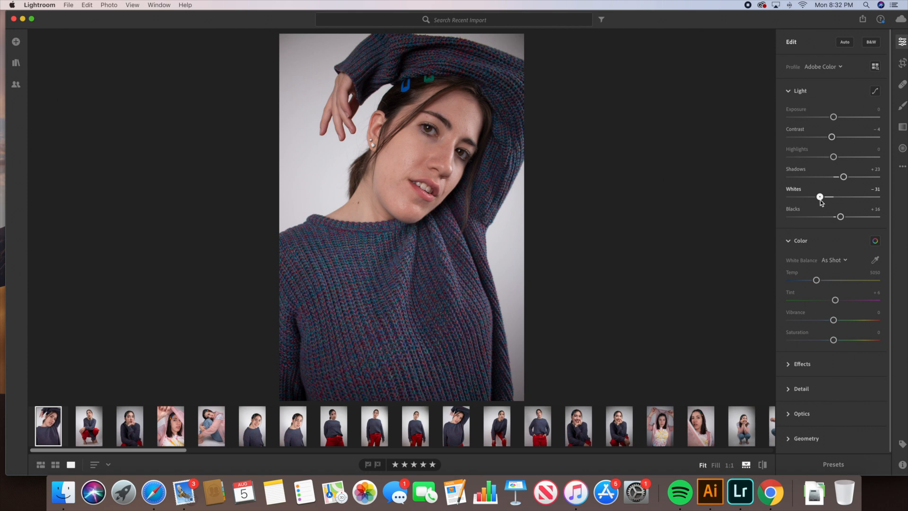
# Fine-tune the raised-arm portrait's light settings with exposure +0.08, shadows +33 and blacks +38.
pyautogui.moveTo(822, 203); pyautogui.dragTo(821, 202)
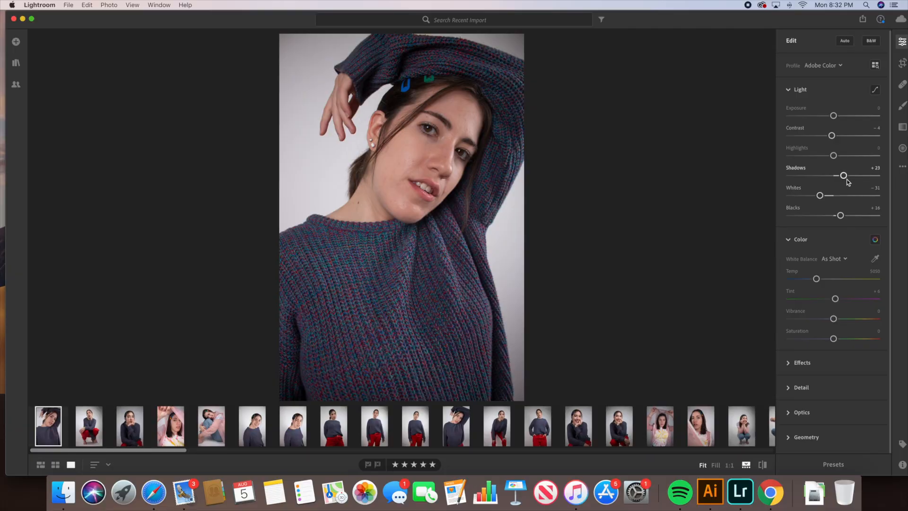
pyautogui.moveTo(846, 179); pyautogui.dragTo(846, 178)
pyautogui.moveTo(845, 176); pyautogui.dragTo(848, 176)
pyautogui.moveTo(841, 215); pyautogui.dragTo(850, 215)
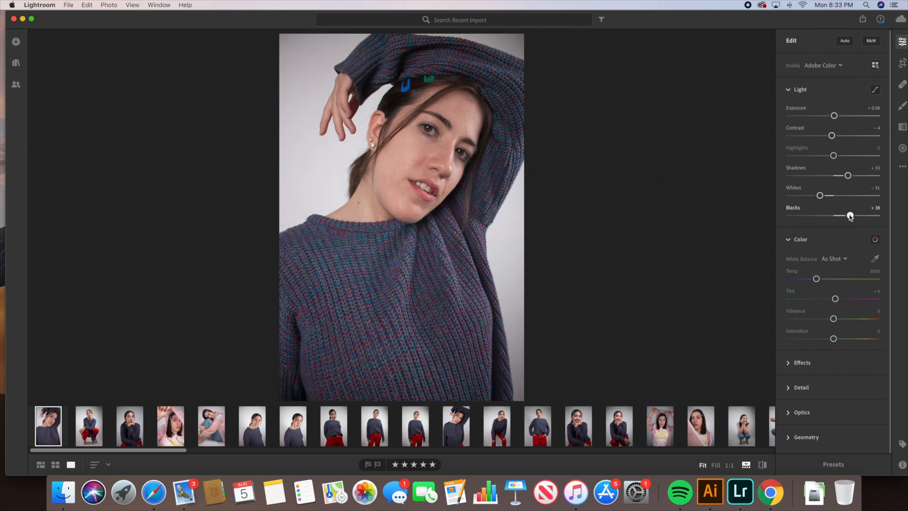
pyautogui.moveTo(851, 217); pyautogui.dragTo(851, 217)
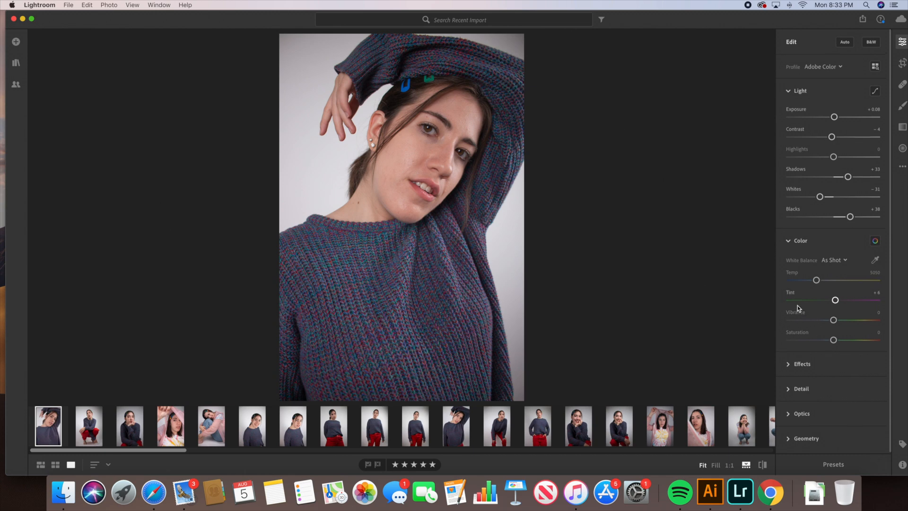
# Open the Color Mixer for the raised-arm portrait and adjust the saturation of the greens.
pyautogui.click(875, 240)
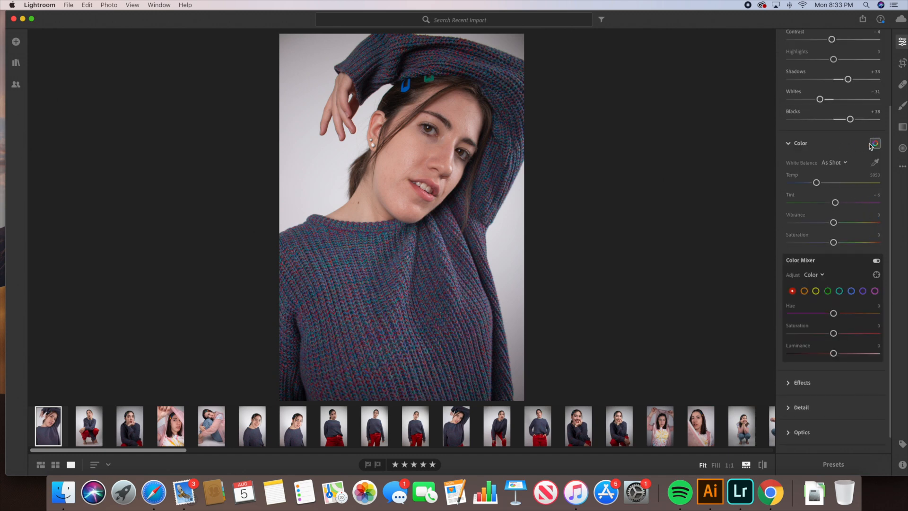
pyautogui.scroll(2, 847, 199)
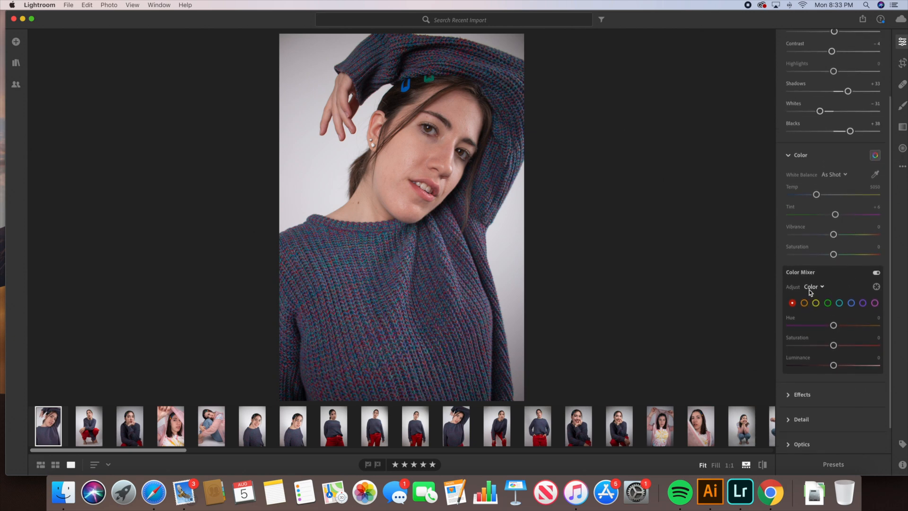
pyautogui.scroll(-2, 810, 291)
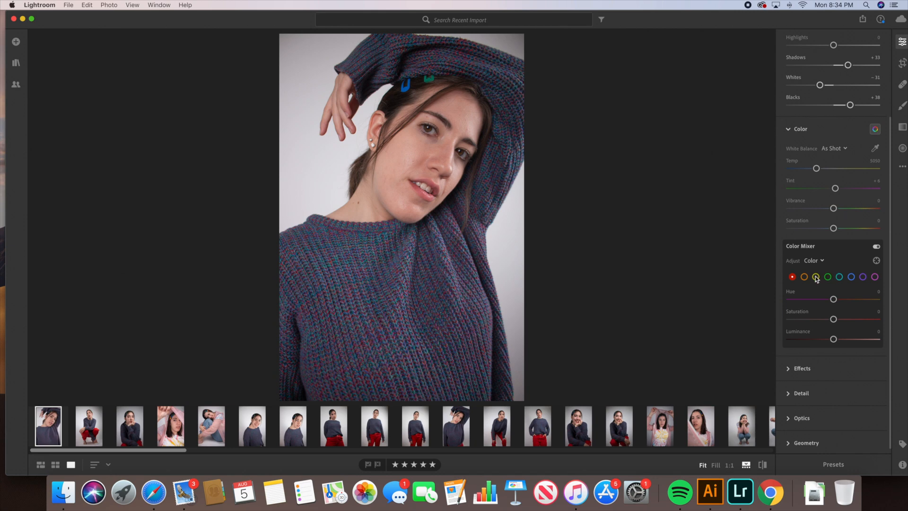
pyautogui.click(828, 277)
pyautogui.moveTo(833, 319)
pyautogui.mouseDown()
pyautogui.moveTo(855, 319)
pyautogui.moveTo(834, 324)
pyautogui.mouseUp()
# Set the purples in the Color Mixer to hue +19, saturation +33 and luminance +8.
pyautogui.click(863, 276)
pyautogui.moveTo(834, 319)
pyautogui.mouseDown()
pyautogui.moveTo(869, 320)
pyautogui.moveTo(693, 328)
pyautogui.moveTo(846, 324)
pyautogui.mouseUp()
pyautogui.moveTo(847, 323); pyautogui.dragTo(857, 304)
pyautogui.moveTo(857, 303)
pyautogui.mouseDown()
pyautogui.moveTo(819, 307)
pyautogui.moveTo(869, 305)
pyautogui.moveTo(844, 305)
pyautogui.mouseUp()
pyautogui.moveTo(833, 339)
pyautogui.mouseDown()
pyautogui.moveTo(825, 339)
pyautogui.moveTo(844, 340)
pyautogui.moveTo(804, 344)
pyautogui.moveTo(907, 337)
pyautogui.moveTo(788, 340)
pyautogui.moveTo(837, 339)
pyautogui.mouseUp()
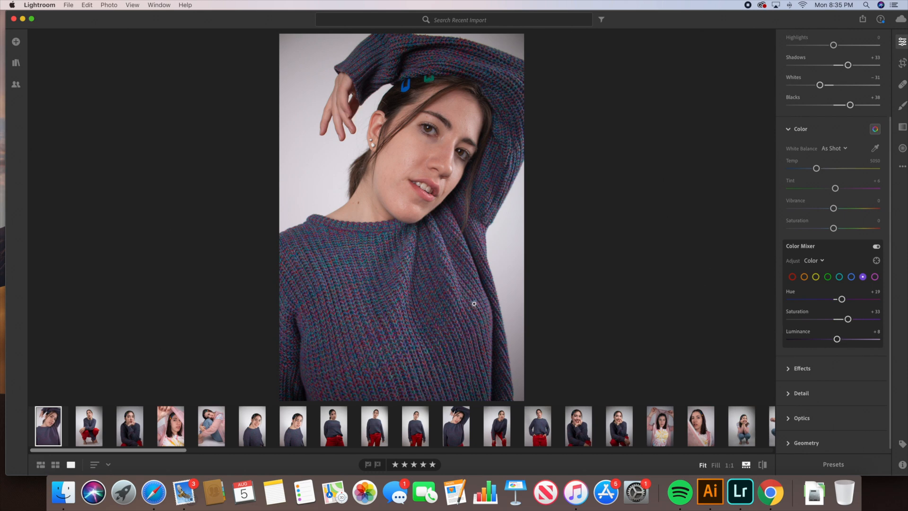
# Apply a vignette of -5 and clarity of +6 to the raised-arm portrait.
pyautogui.scroll(-1, 817, 162)
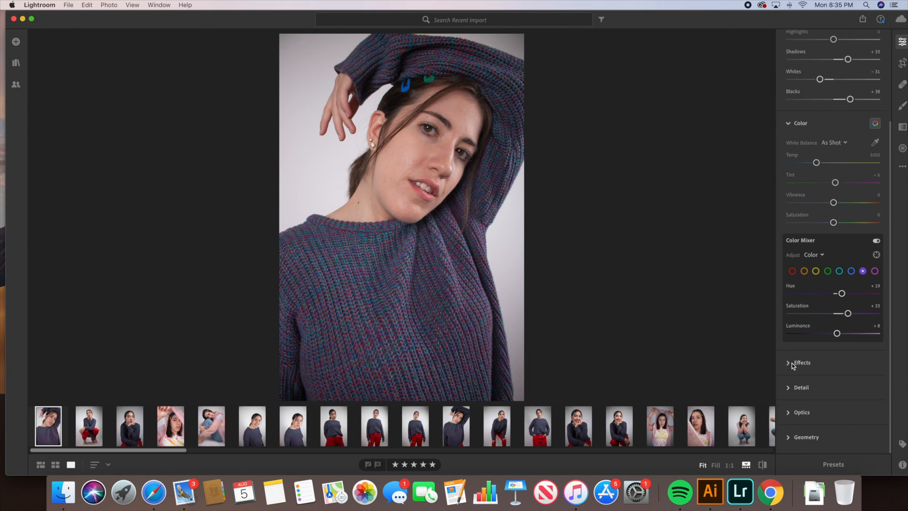
pyautogui.click(792, 362)
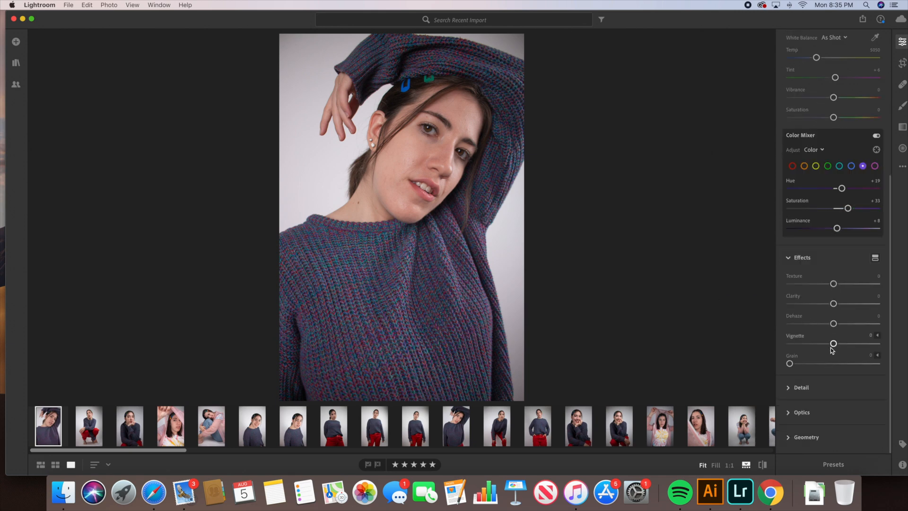
pyautogui.moveTo(831, 345)
pyautogui.mouseDown()
pyautogui.moveTo(839, 347)
pyautogui.moveTo(831, 347)
pyautogui.mouseUp()
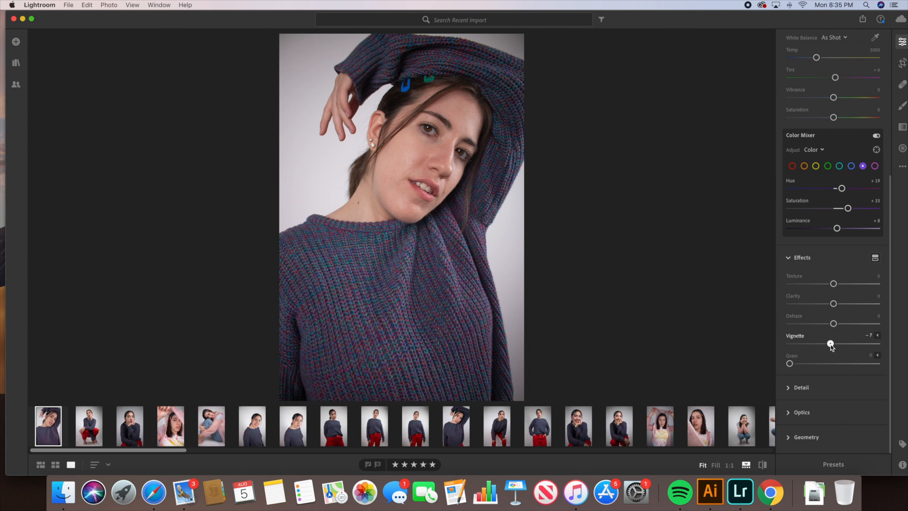
pyautogui.moveTo(831, 345); pyautogui.dragTo(832, 347)
pyautogui.moveTo(833, 303); pyautogui.dragTo(837, 305)
pyautogui.moveTo(837, 305); pyautogui.dragTo(837, 306)
pyautogui.moveTo(837, 306); pyautogui.dragTo(837, 306)
# Inspect the raised-arm portrait up close and compare the edited version with the original.
pyautogui.press('z')
pyautogui.press('z')
pyautogui.click(763, 465)
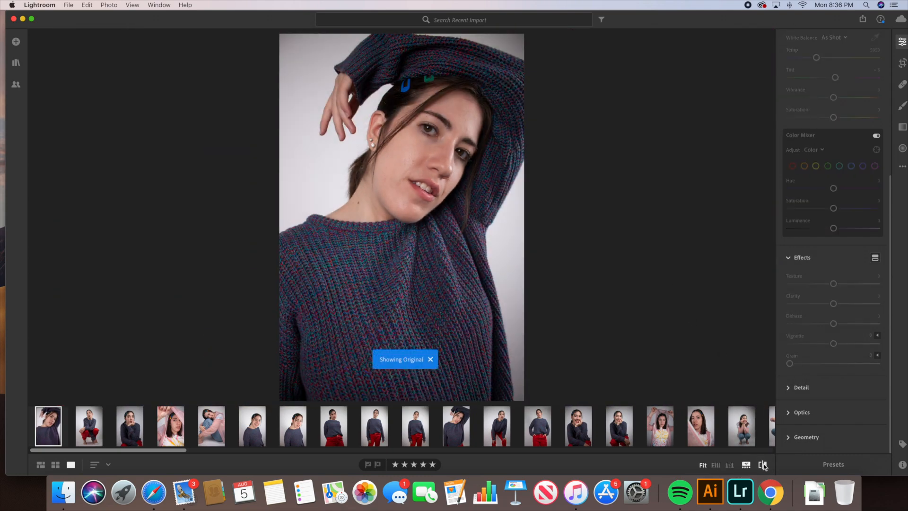
pyautogui.click(763, 465)
pyautogui.click(764, 465)
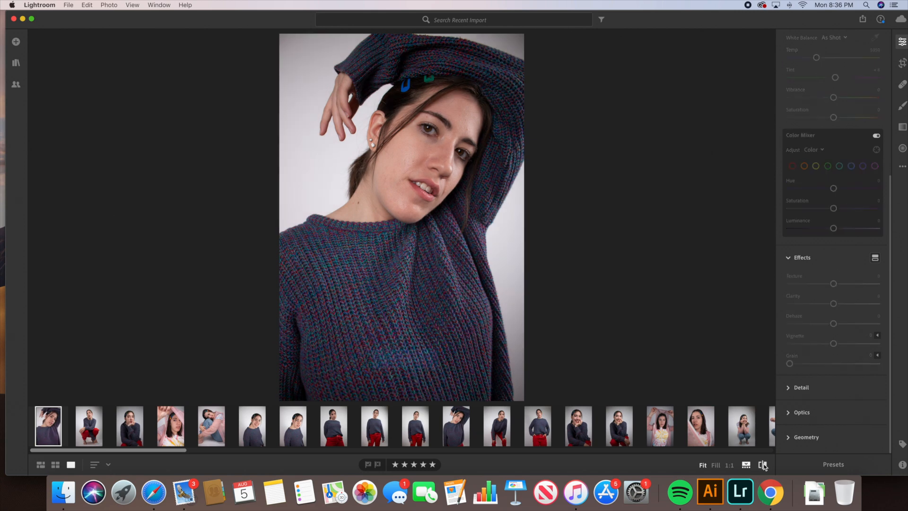
pyautogui.click(763, 465)
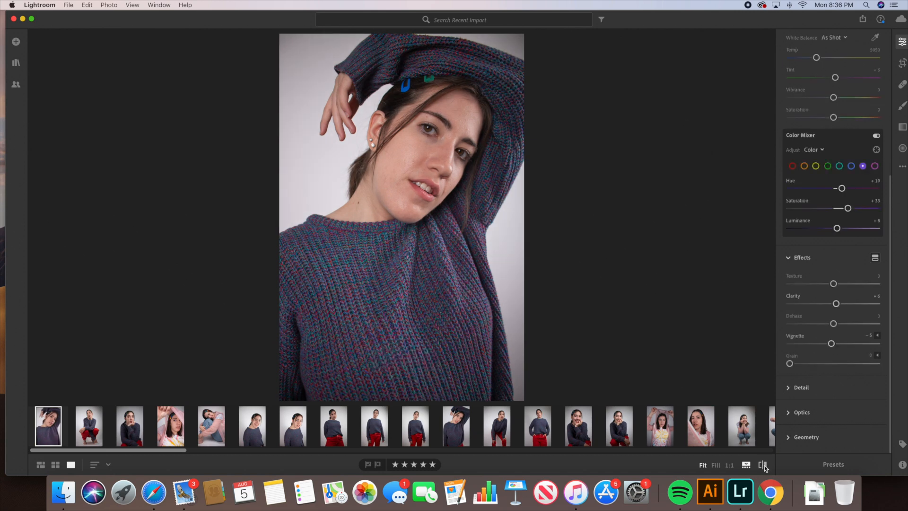
pyautogui.click(764, 466)
pyautogui.click(763, 465)
# Select the crouching portrait with red pants and set highlights +8, shadows +17, whites -13 and blacks +19.
pyautogui.click(94, 433)
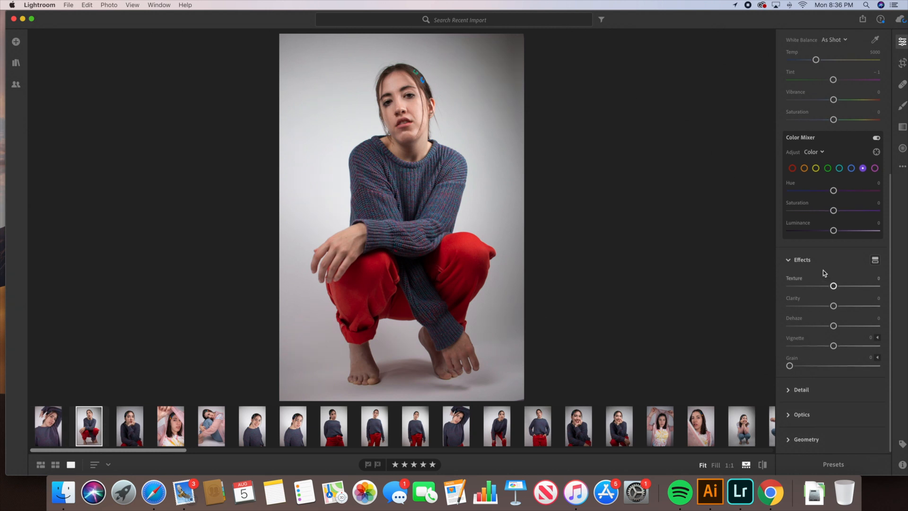
pyautogui.scroll(10, 823, 270)
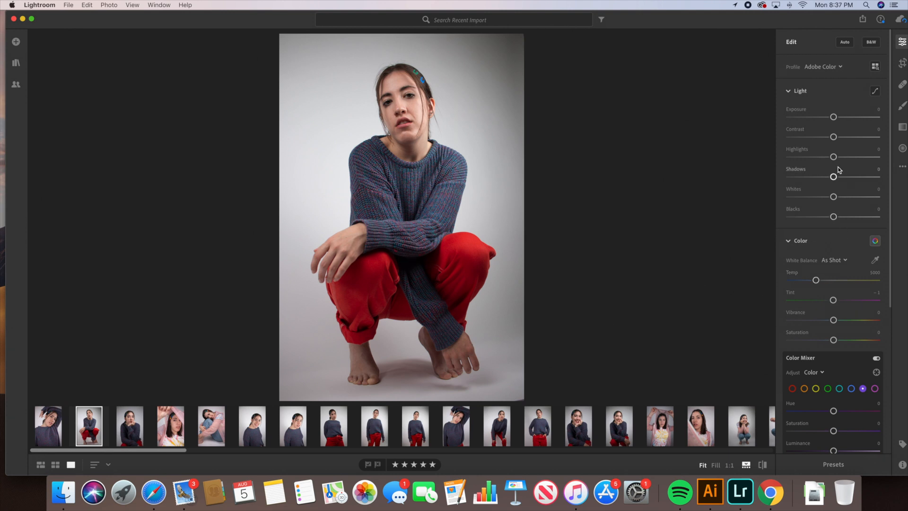
pyautogui.moveTo(834, 176); pyautogui.dragTo(842, 179)
pyautogui.moveTo(834, 216); pyautogui.dragTo(827, 199)
pyautogui.moveTo(835, 158); pyautogui.dragTo(838, 159)
pyautogui.moveTo(838, 159)
pyautogui.mouseDown()
pyautogui.moveTo(831, 160)
pyautogui.moveTo(838, 160)
pyautogui.mouseUp()
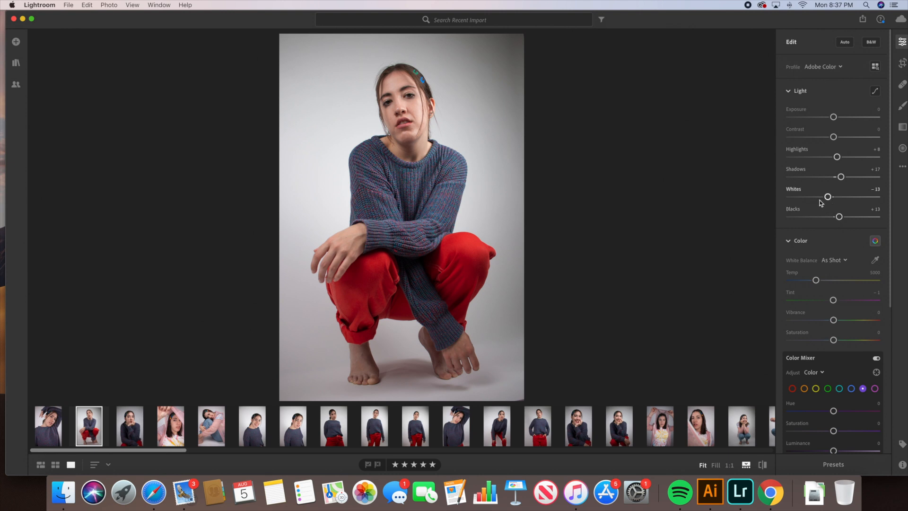
pyautogui.moveTo(839, 216); pyautogui.dragTo(842, 217)
# Adjust the saturation and luminance of the reds in the crouching portrait's Color Mixer.
pyautogui.scroll(-2, 827, 260)
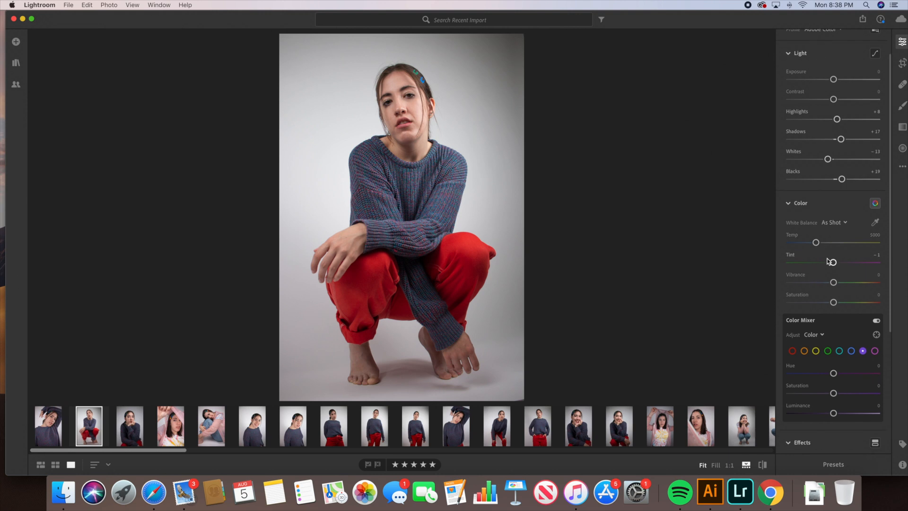
pyautogui.scroll(-4, 829, 261)
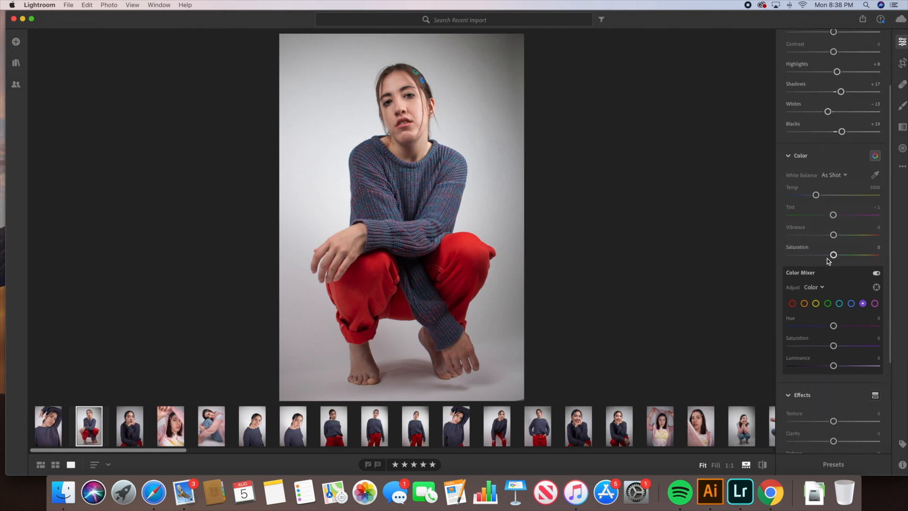
pyautogui.scroll(-3, 829, 260)
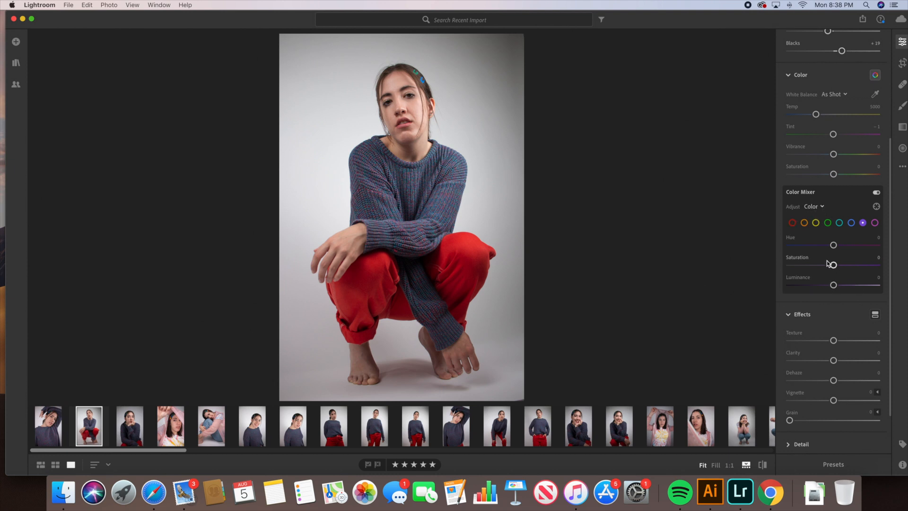
pyautogui.click(793, 223)
pyautogui.moveTo(835, 267)
pyautogui.mouseDown()
pyautogui.moveTo(845, 268)
pyautogui.moveTo(834, 268)
pyautogui.mouseUp()
pyautogui.moveTo(834, 284)
pyautogui.mouseDown()
pyautogui.moveTo(826, 285)
pyautogui.moveTo(839, 285)
pyautogui.mouseUp()
# Check the first portrait's purple mix, and set the crouching portrait's purples to saturation +40 and luminance -43.
pyautogui.click(862, 222)
pyautogui.click(50, 423)
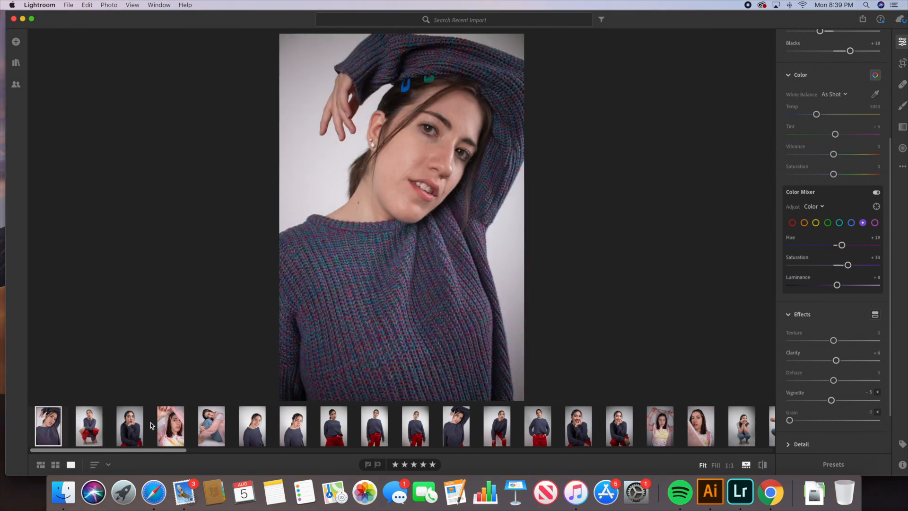
pyautogui.click(95, 430)
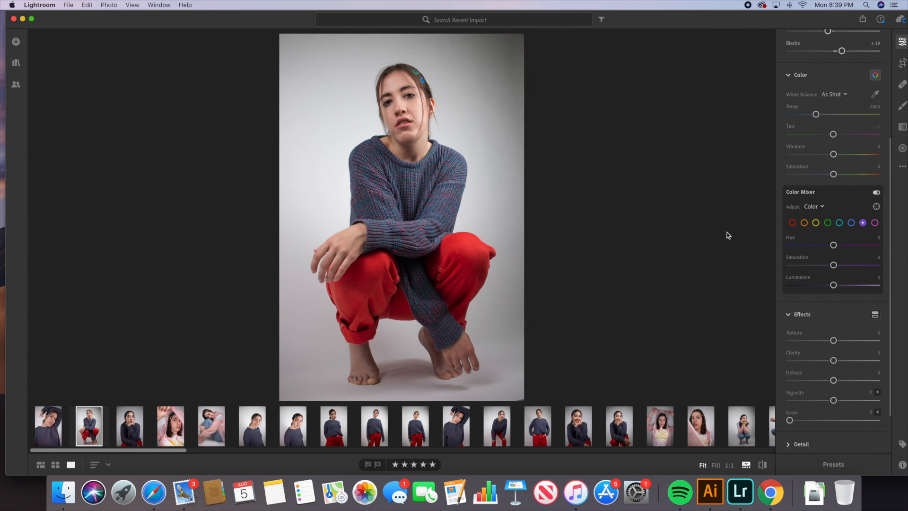
pyautogui.moveTo(834, 266); pyautogui.dragTo(816, 290)
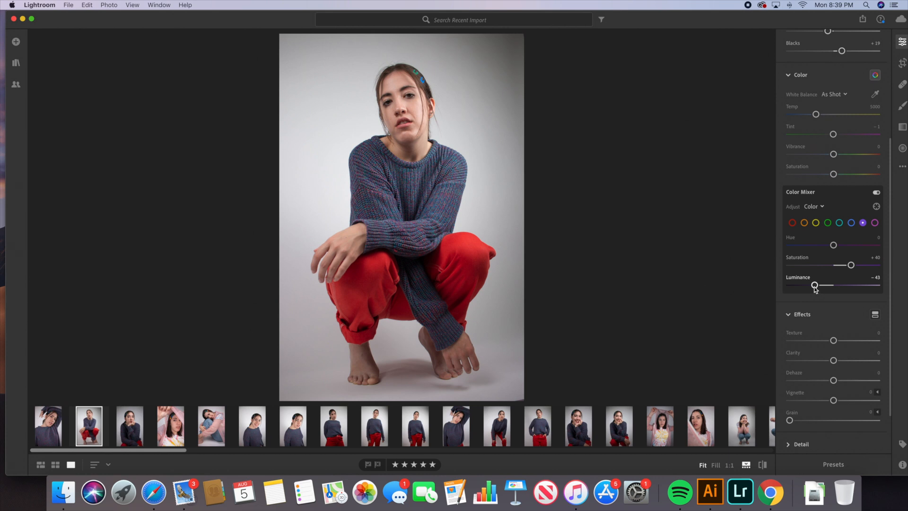
# Set the crouching portrait's vignette to +19 and compare the edit with the original.
pyautogui.scroll(-1, 841, 298)
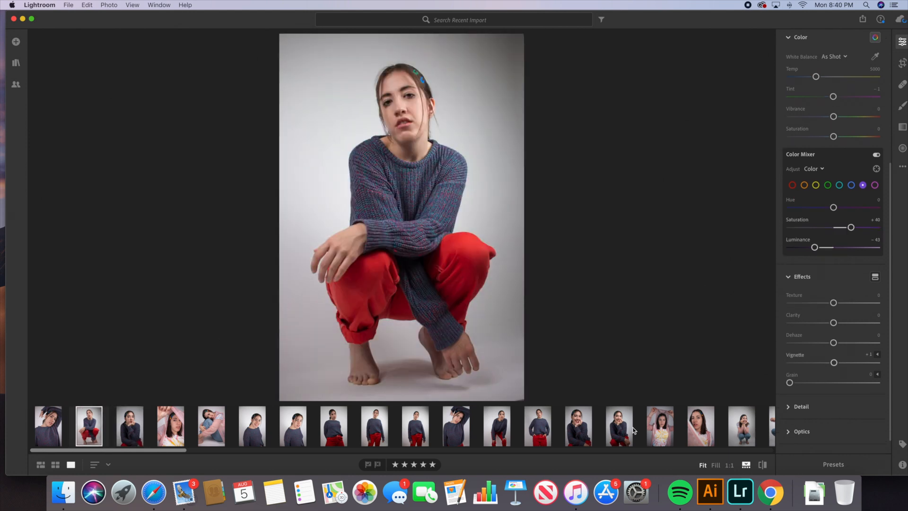
pyautogui.click(763, 466)
pyautogui.click(764, 467)
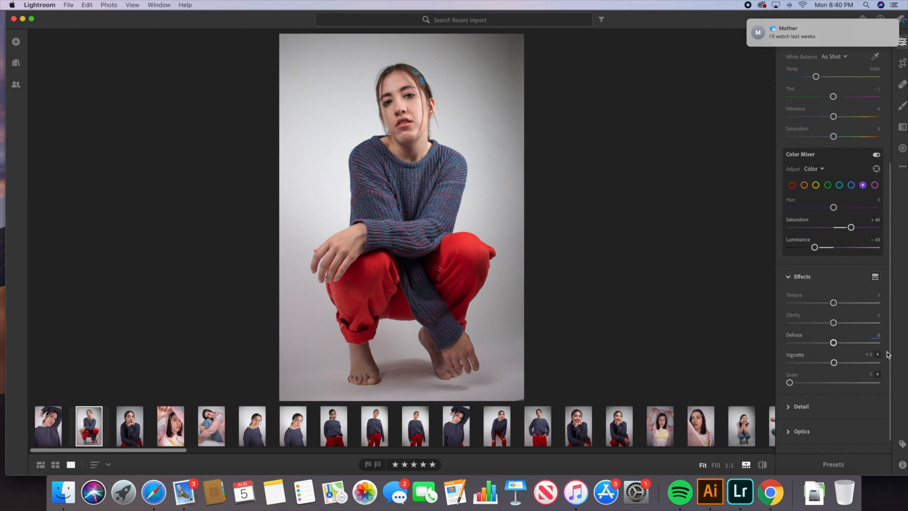
pyautogui.moveTo(833, 363); pyautogui.dragTo(841, 363)
pyautogui.press('super+z')
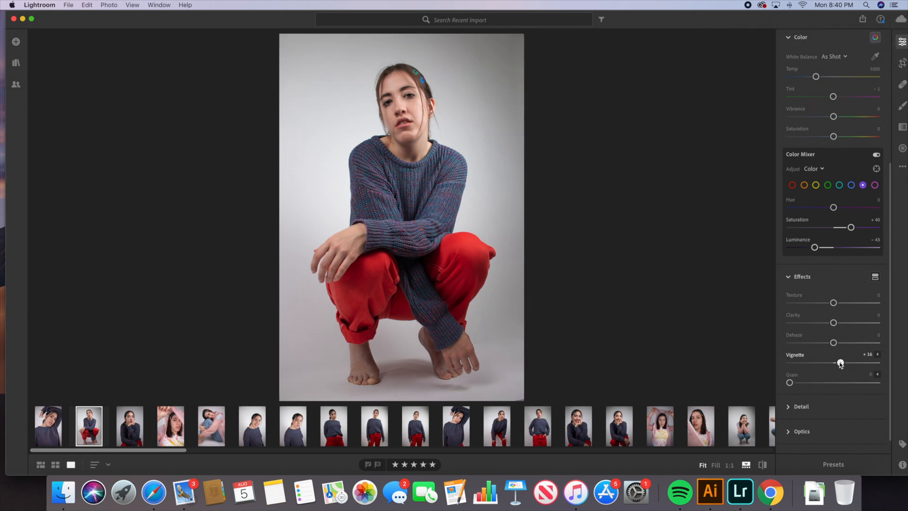
pyautogui.moveTo(840, 363); pyautogui.dragTo(842, 365)
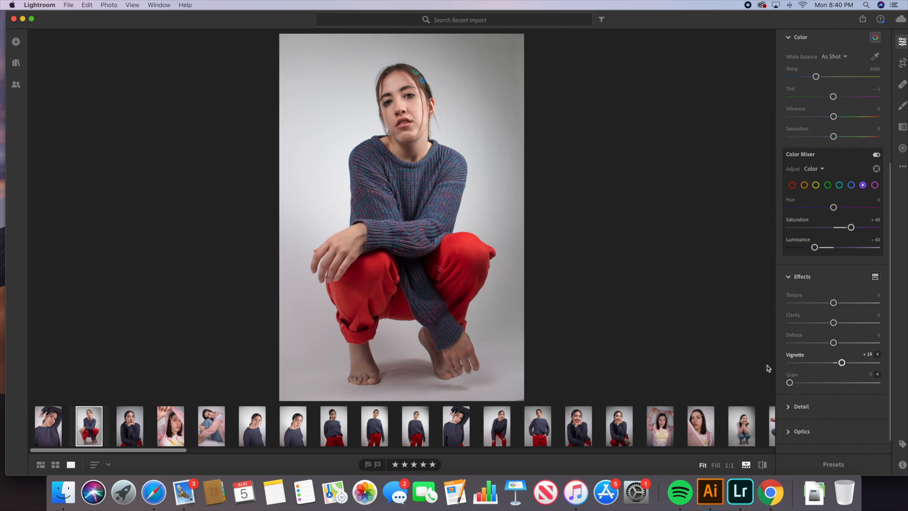
pyautogui.click(762, 465)
pyautogui.click(762, 464)
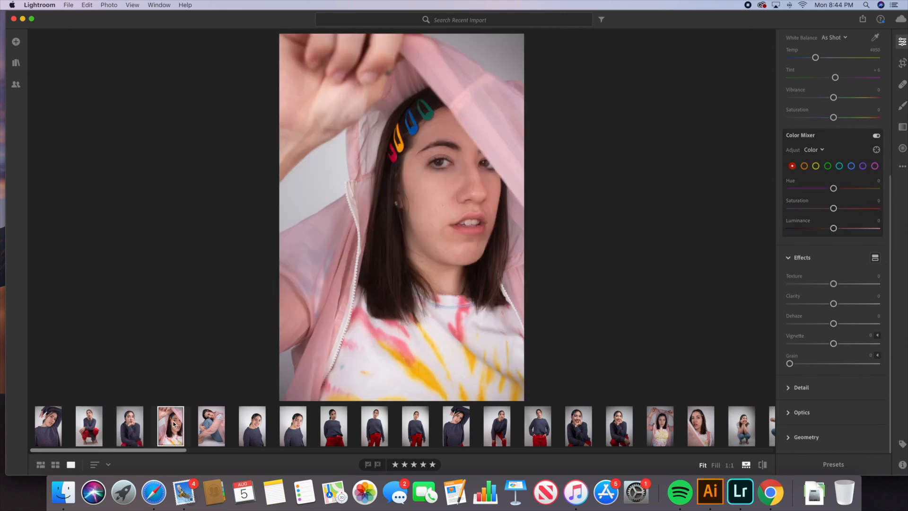
# Select the close-up portrait with the pink hood and set its shadows to +18 and blacks to +5.
pyautogui.click(216, 426)
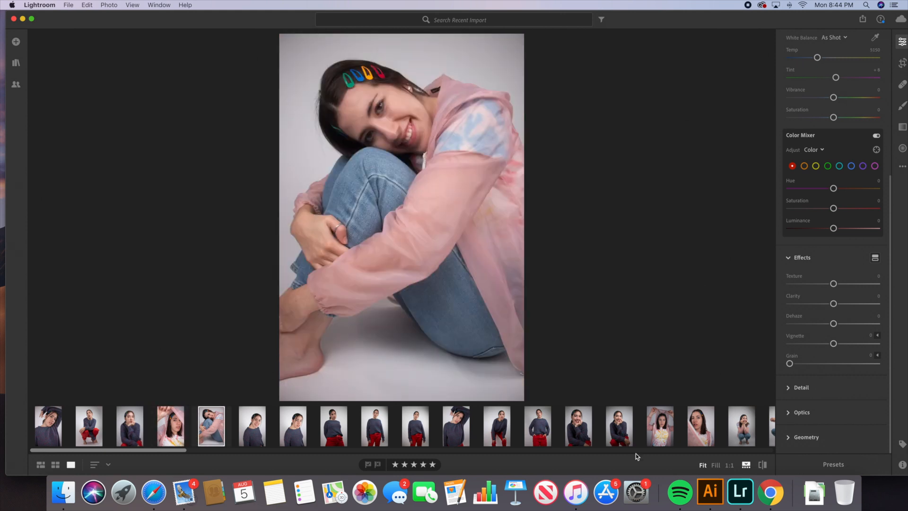
pyautogui.click(171, 433)
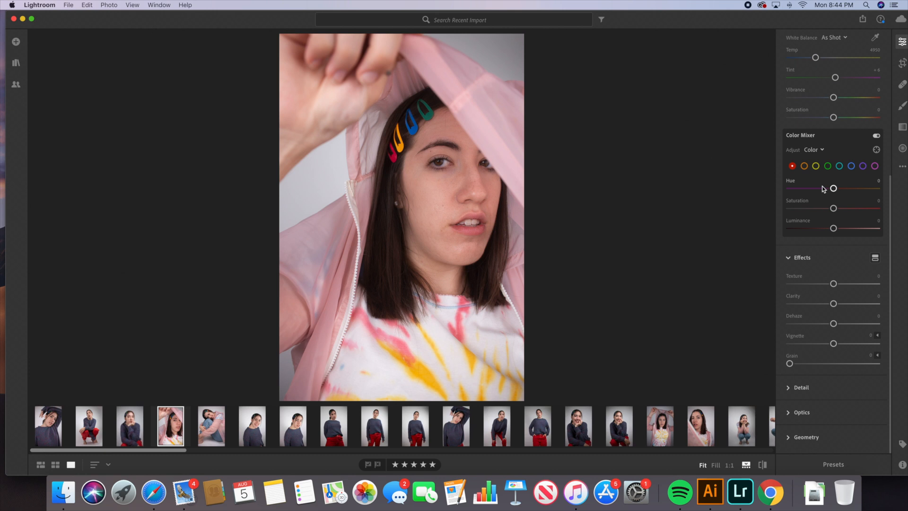
pyautogui.scroll(5, 824, 190)
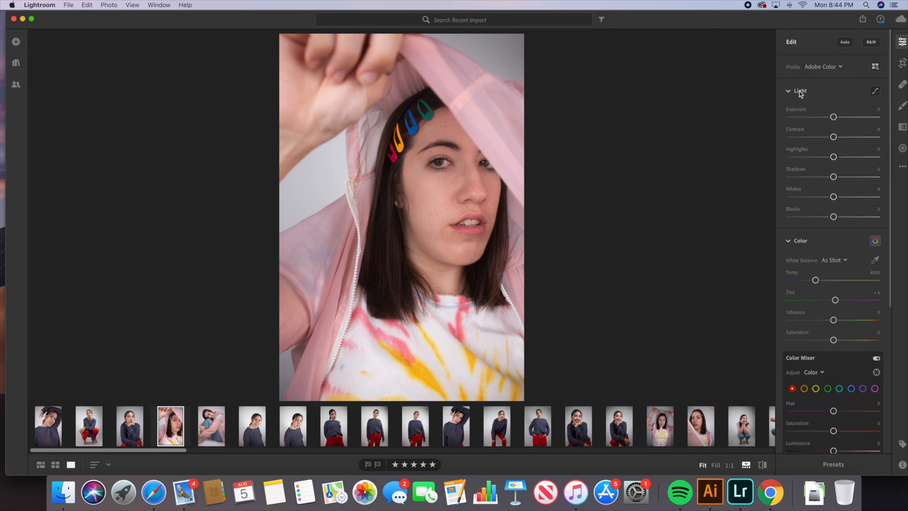
pyautogui.moveTo(834, 177); pyautogui.dragTo(843, 179)
pyautogui.moveTo(834, 217); pyautogui.dragTo(836, 218)
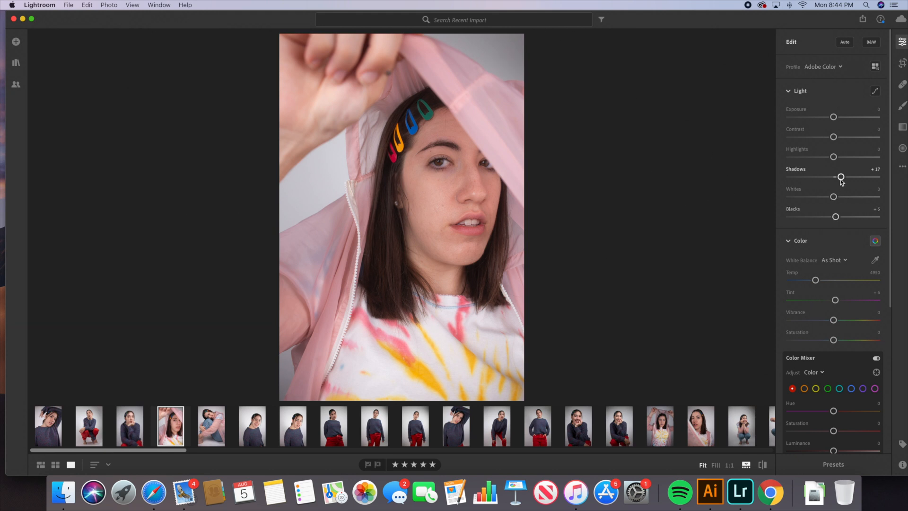
pyautogui.moveTo(841, 177); pyautogui.dragTo(842, 177)
# Check the edited hand-on-chin sweater portrait for reference, and set the pink-hood portrait's whites to -9.
pyautogui.click(133, 436)
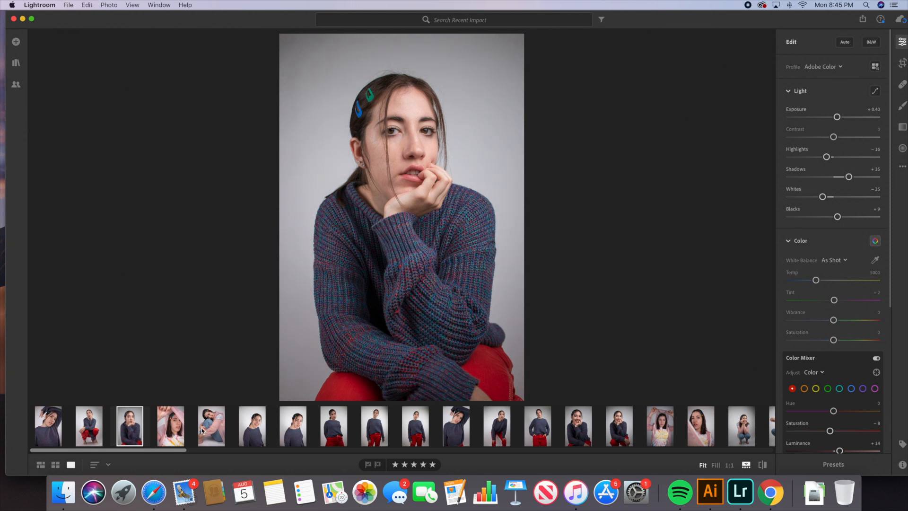
pyautogui.click(169, 432)
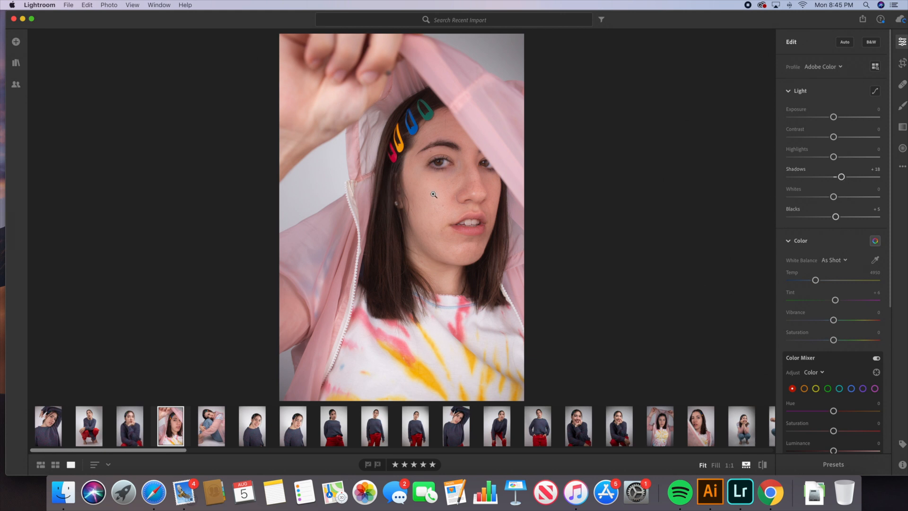
pyautogui.moveTo(834, 196); pyautogui.dragTo(832, 198)
pyautogui.moveTo(831, 198); pyautogui.dragTo(829, 198)
pyautogui.moveTo(829, 198); pyautogui.dragTo(830, 198)
# Adjust the saturation and luminance of the pink-hood portrait's magentas in the Color Mixer.
pyautogui.scroll(-5, 818, 221)
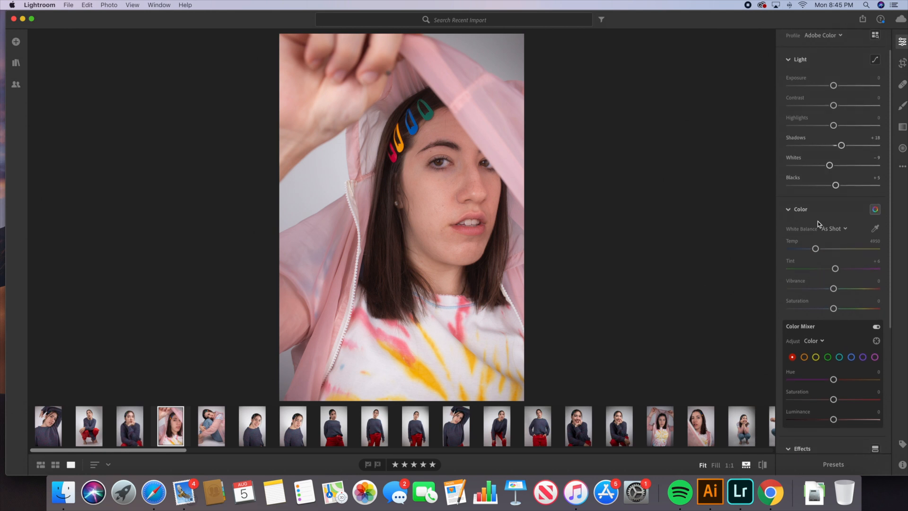
pyautogui.scroll(-5, 818, 220)
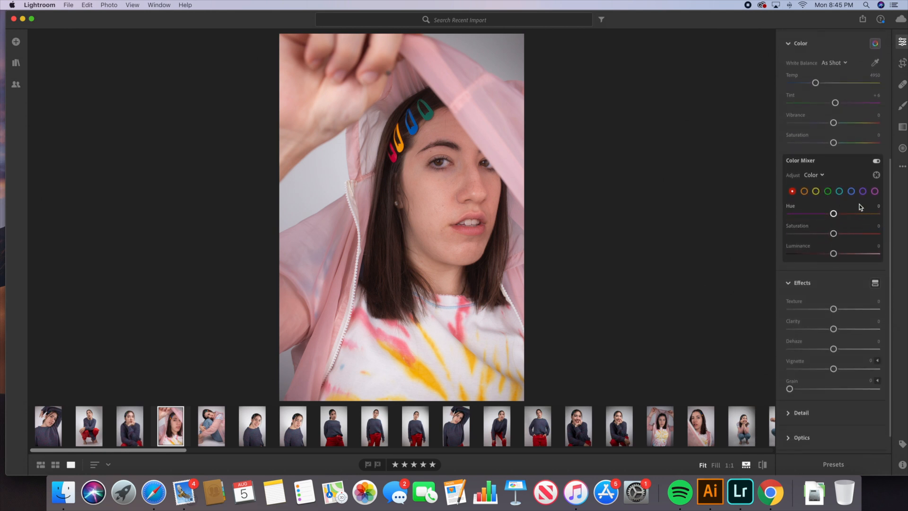
pyautogui.click(875, 191)
pyautogui.moveTo(833, 235); pyautogui.dragTo(830, 255)
# Set the pink-hood portrait's yellow hue to +2, fine-tune the yellows' saturation and luminance, and compare with the original.
pyautogui.click(815, 191)
pyautogui.moveTo(835, 236); pyautogui.dragTo(836, 217)
pyautogui.moveTo(834, 254); pyautogui.dragTo(830, 234)
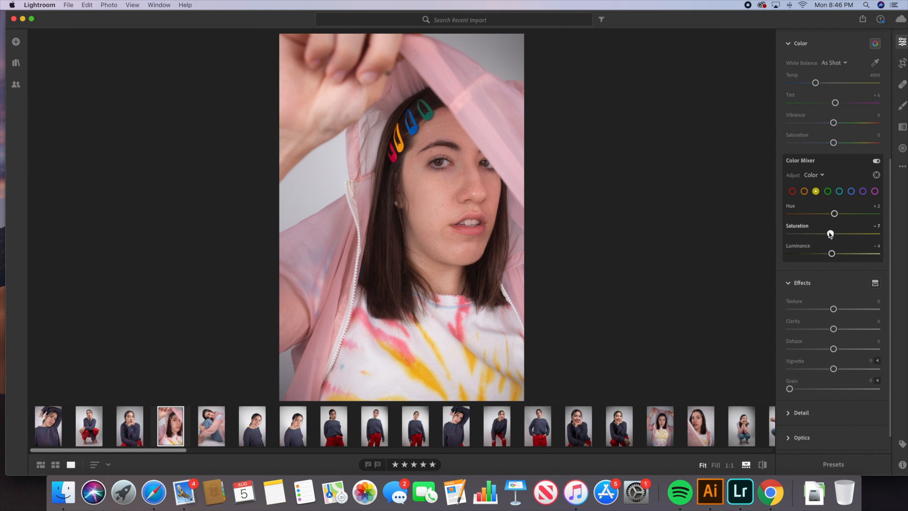
pyautogui.moveTo(830, 234); pyautogui.dragTo(832, 234)
pyautogui.moveTo(831, 254); pyautogui.dragTo(836, 256)
pyautogui.moveTo(837, 256); pyautogui.dragTo(836, 255)
pyautogui.click(766, 464)
pyautogui.click(766, 465)
pyautogui.click(765, 464)
pyautogui.click(765, 464)
# Set the pink-hood portrait's blue saturation to -1 and temperature to 5208, checking the edit against the original.
pyautogui.click(852, 191)
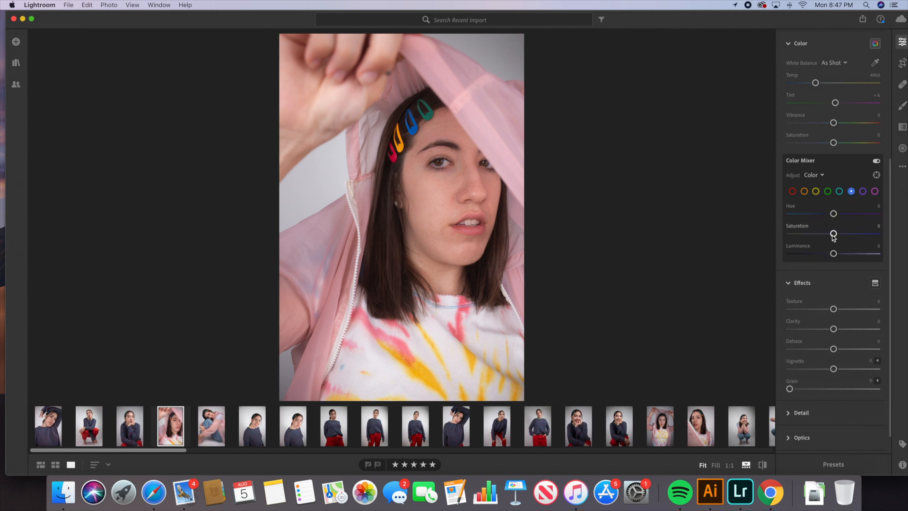
pyautogui.scroll(5, 833, 236)
pyautogui.moveTo(818, 228); pyautogui.dragTo(820, 229)
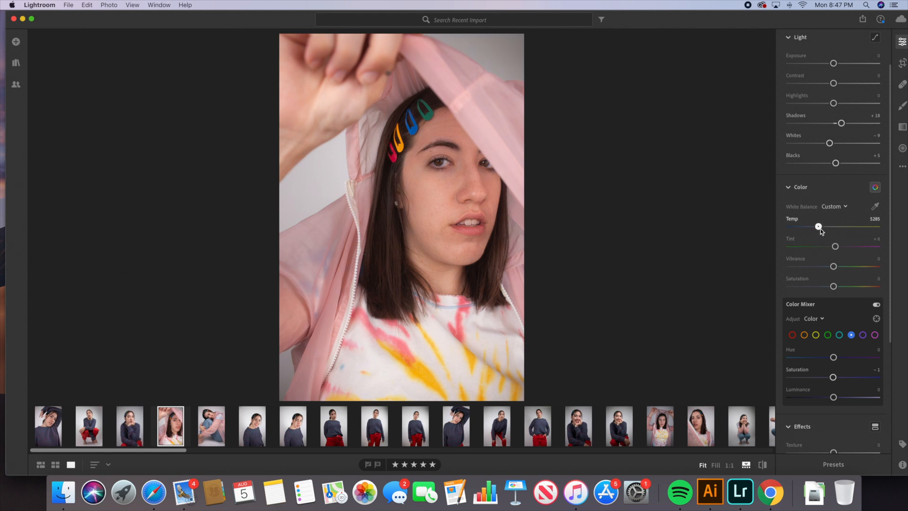
pyautogui.moveTo(820, 229); pyautogui.dragTo(821, 230)
pyautogui.click(763, 464)
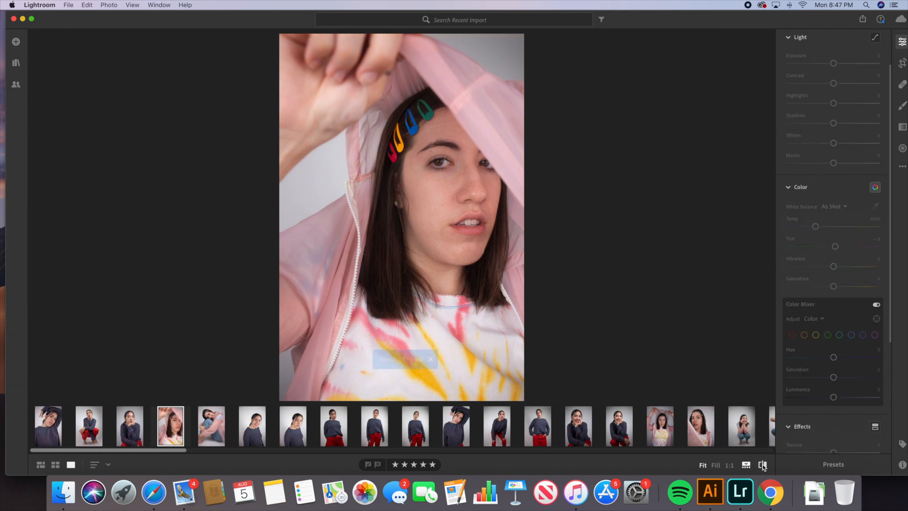
pyautogui.click(763, 465)
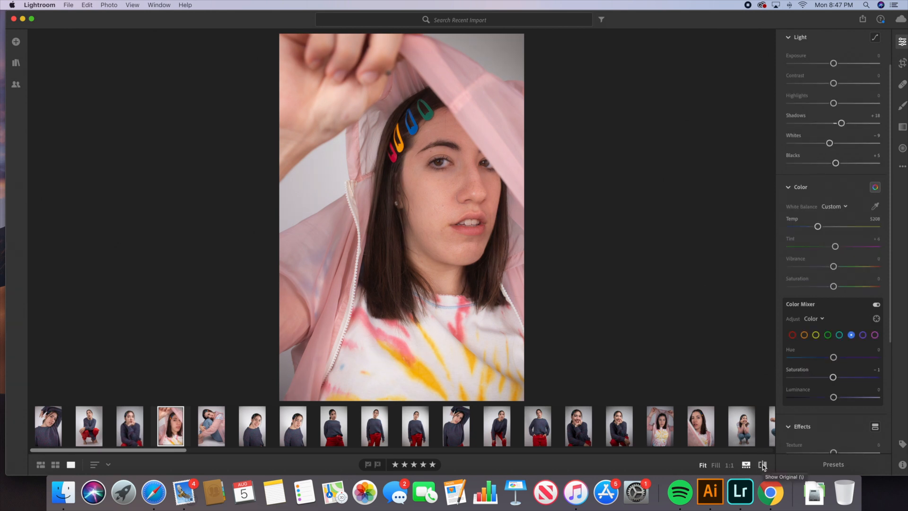
pyautogui.click(763, 465)
pyautogui.click(763, 465)
# Set the pink-hood portrait's vignette to +10 and compare the edit with the original.
pyautogui.scroll(-3, 856, 313)
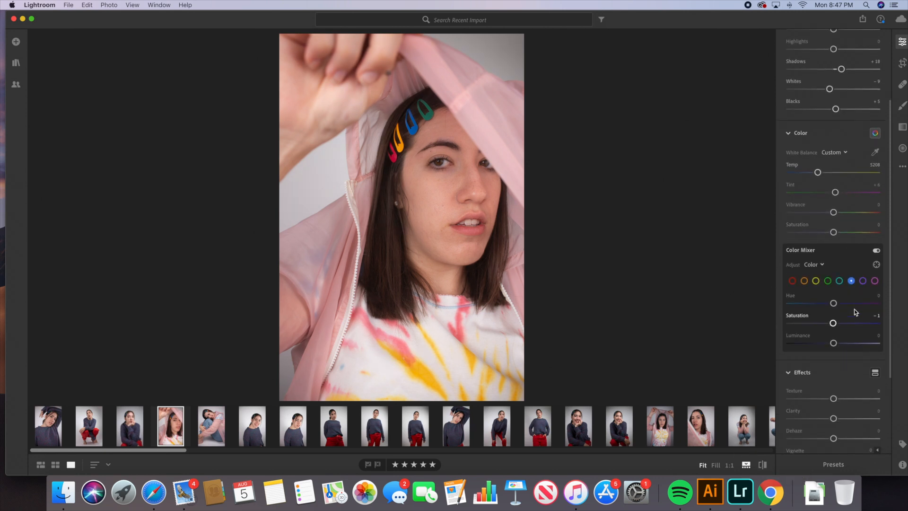
pyautogui.scroll(-6, 855, 311)
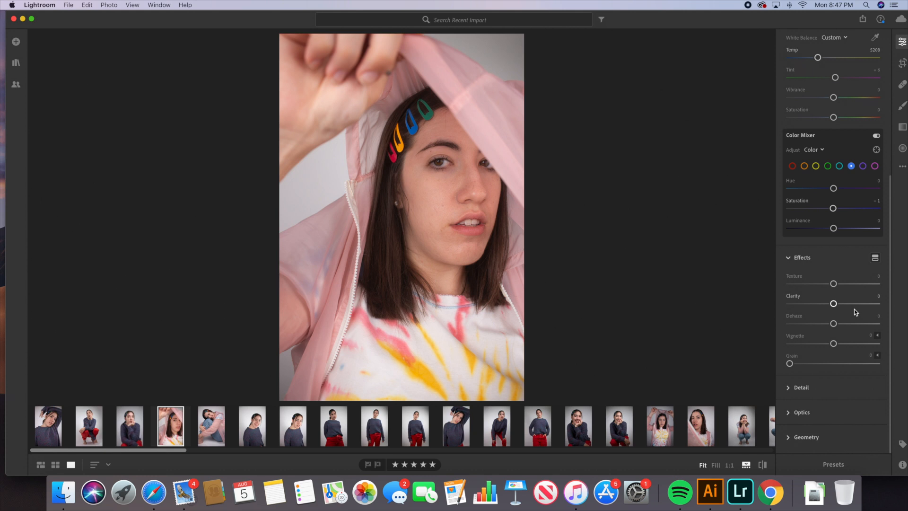
pyautogui.moveTo(835, 347); pyautogui.dragTo(842, 346)
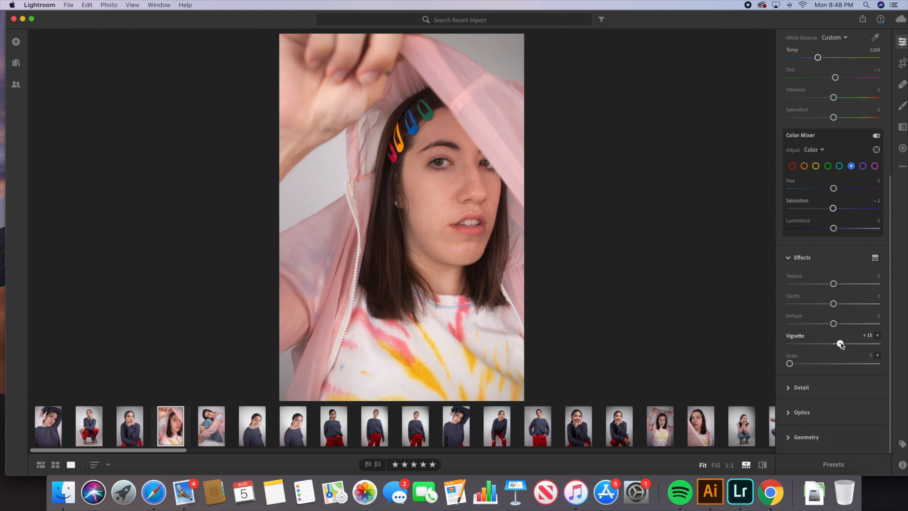
pyautogui.moveTo(842, 346); pyautogui.dragTo(839, 346)
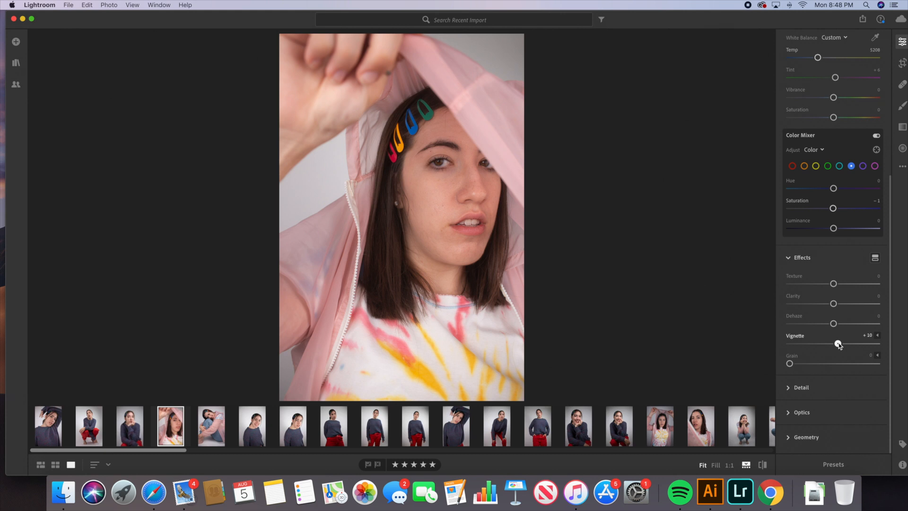
pyautogui.click(763, 464)
pyautogui.click(763, 464)
pyautogui.click(763, 464)
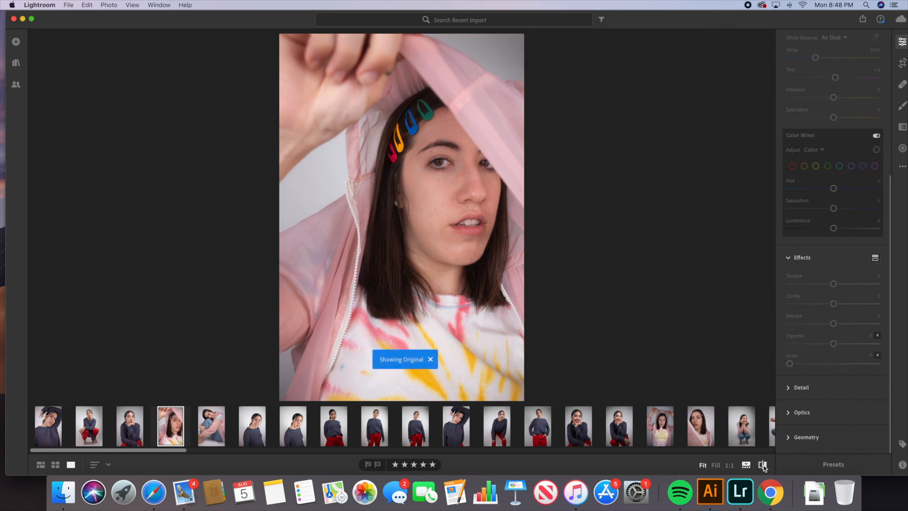
pyautogui.click(762, 464)
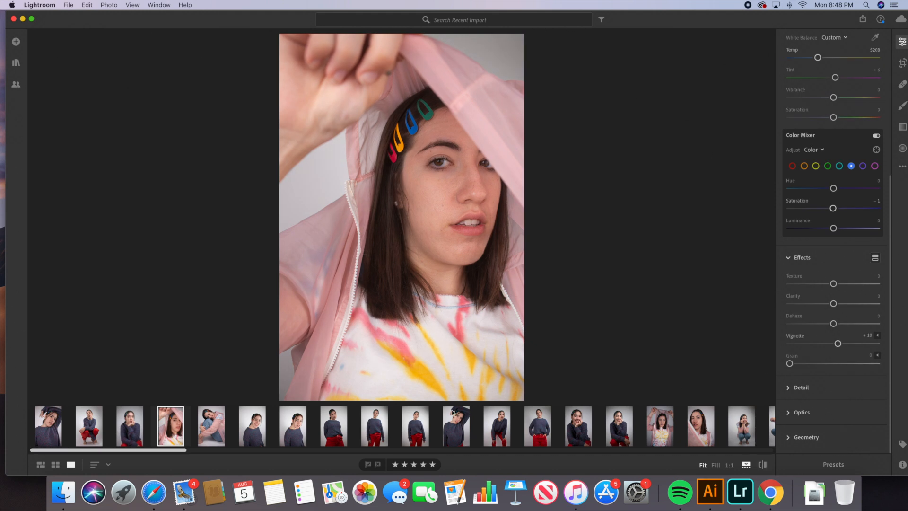
# Select the seated portrait with the pink jacket and jeans and set shadows to +24, whites to -4 and blacks to +9.
pyautogui.click(212, 428)
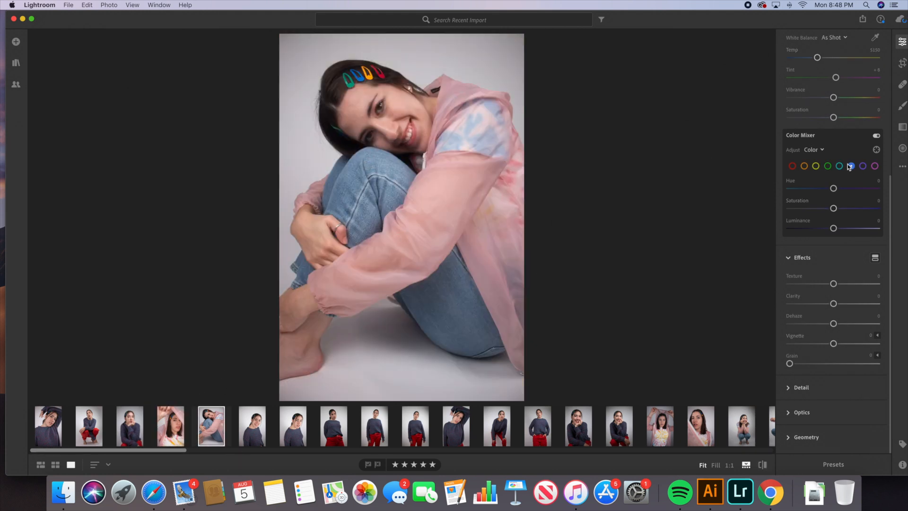
pyautogui.scroll(5, 842, 156)
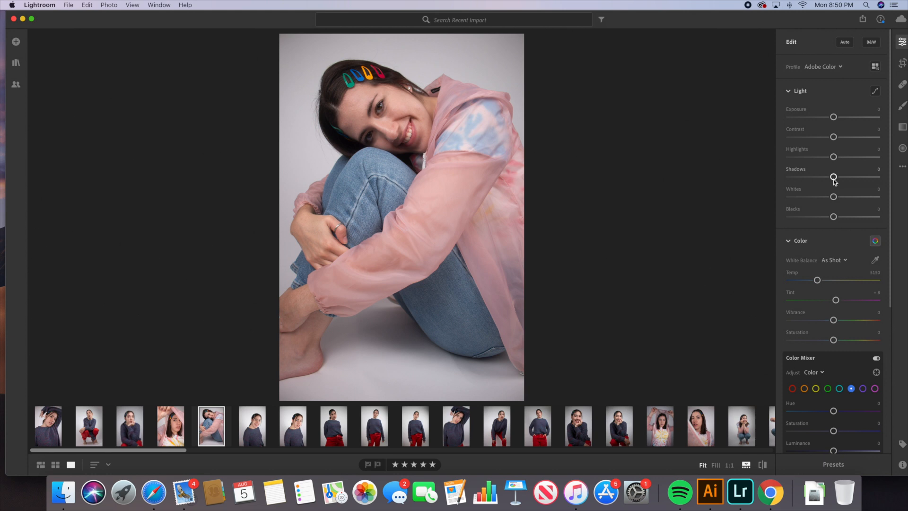
pyautogui.moveTo(834, 179); pyautogui.dragTo(844, 180)
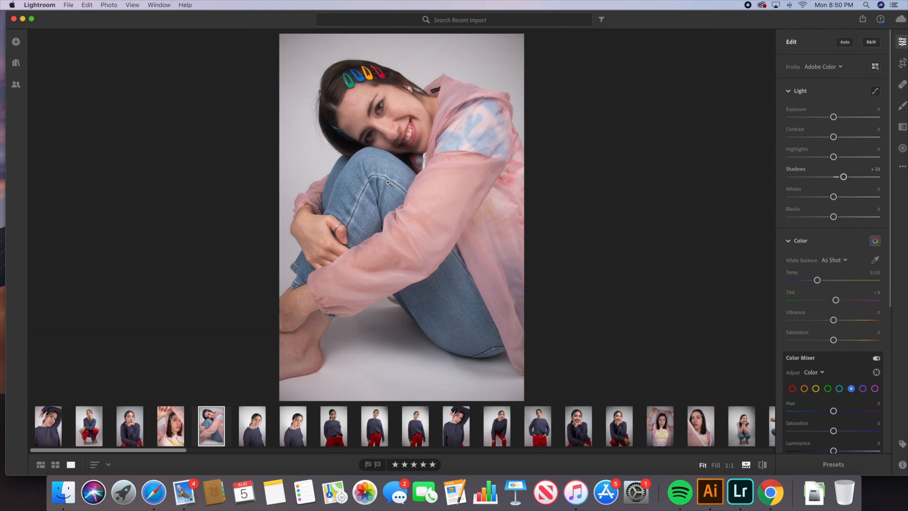
pyautogui.moveTo(843, 176); pyautogui.dragTo(852, 177)
pyautogui.moveTo(834, 216); pyautogui.dragTo(839, 217)
pyautogui.moveTo(851, 177); pyautogui.dragTo(845, 179)
pyautogui.moveTo(833, 197); pyautogui.dragTo(832, 199)
pyautogui.moveTo(845, 177); pyautogui.dragTo(844, 178)
pyautogui.moveTo(839, 217); pyautogui.dragTo(837, 219)
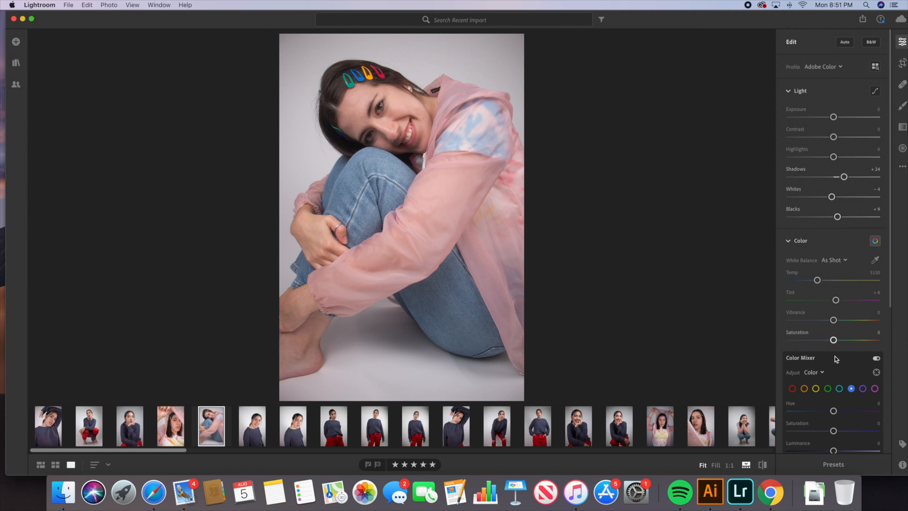
# Compare the seated portrait's light edits with the original and set its highlights to +16.
pyautogui.click(763, 465)
pyautogui.click(763, 465)
pyautogui.click(764, 466)
pyautogui.click(764, 465)
pyautogui.scroll(-3, 813, 239)
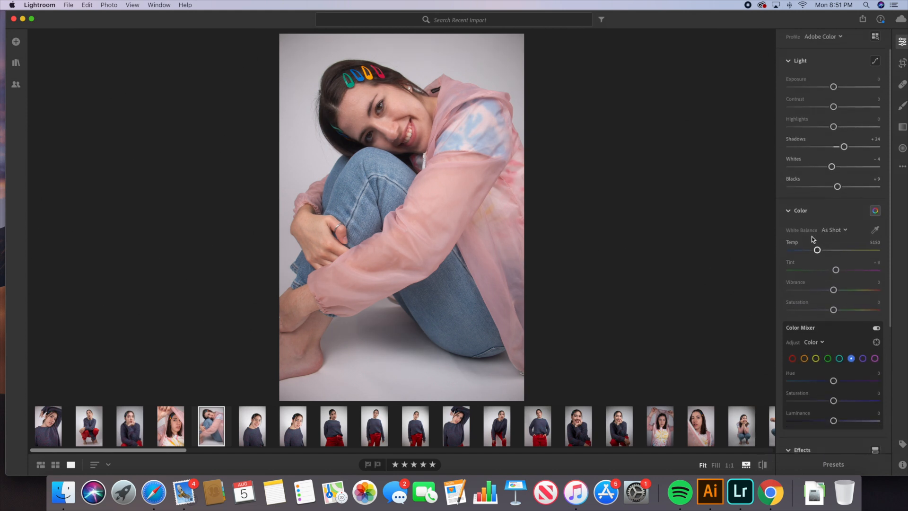
pyautogui.scroll(1, 809, 240)
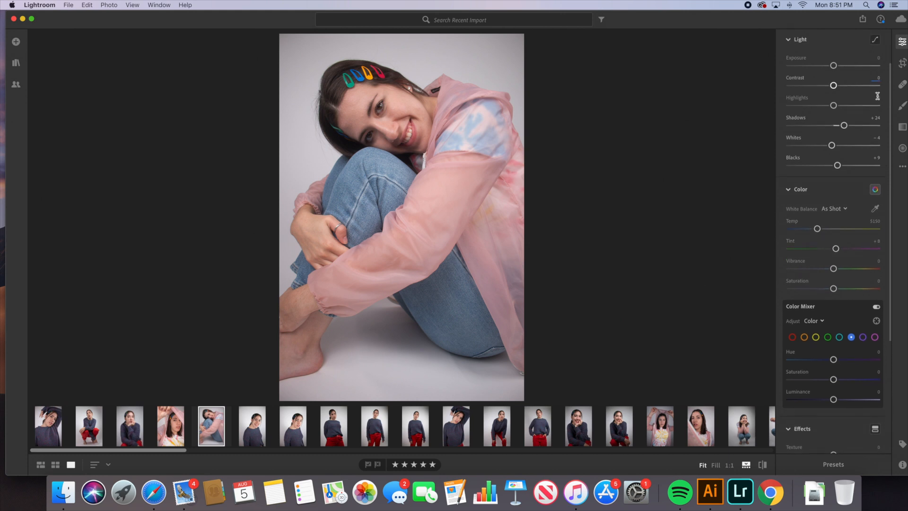
pyautogui.moveTo(834, 105); pyautogui.dragTo(842, 107)
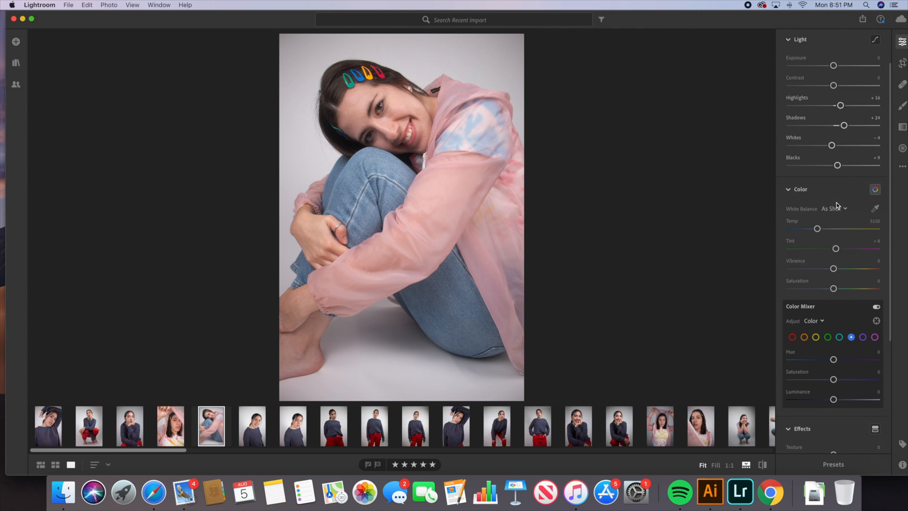
# Warm the seated portrait to a temperature of 5551 and compare it with the original.
pyautogui.scroll(2, 836, 203)
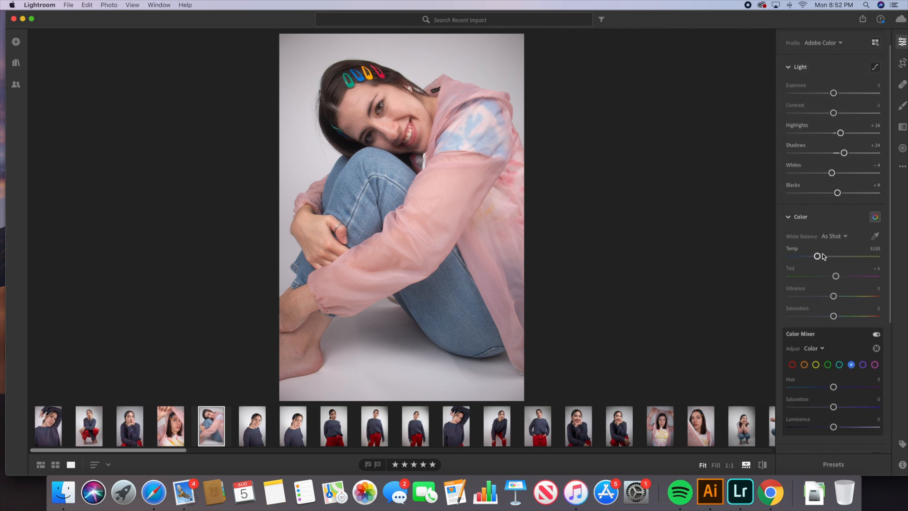
pyautogui.moveTo(817, 257); pyautogui.dragTo(820, 258)
pyautogui.moveTo(819, 257); pyautogui.dragTo(821, 257)
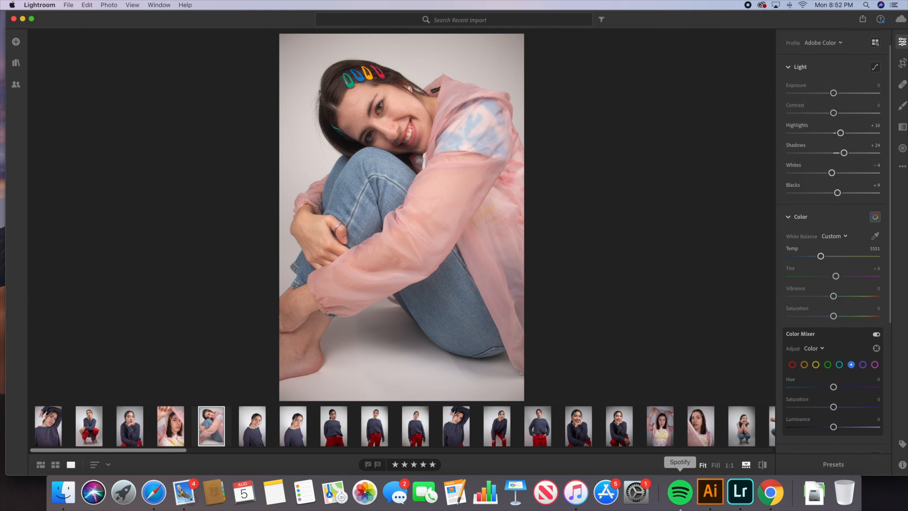
pyautogui.click(762, 465)
pyautogui.click(760, 465)
# Set the seated portrait's magentas to saturation +2 and luminance +3, and set its temperature to 5511.
pyautogui.scroll(-5, 845, 274)
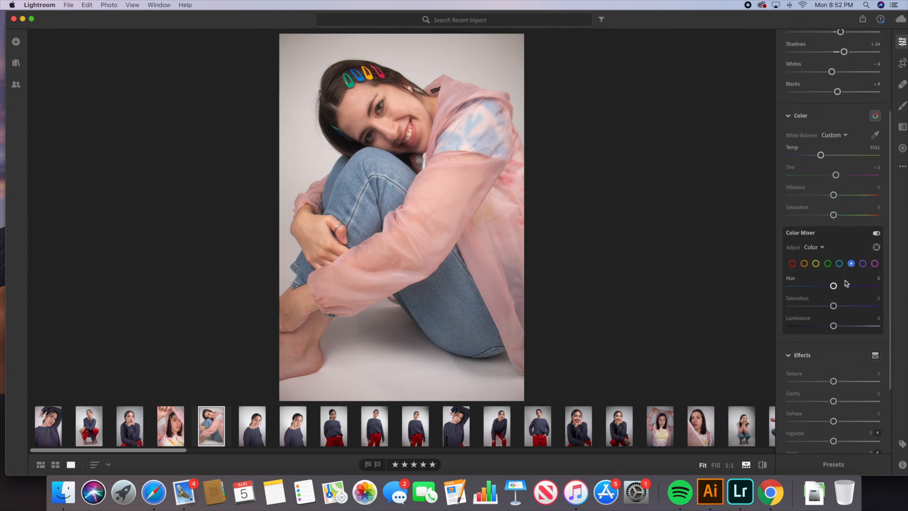
pyautogui.scroll(-2, 847, 283)
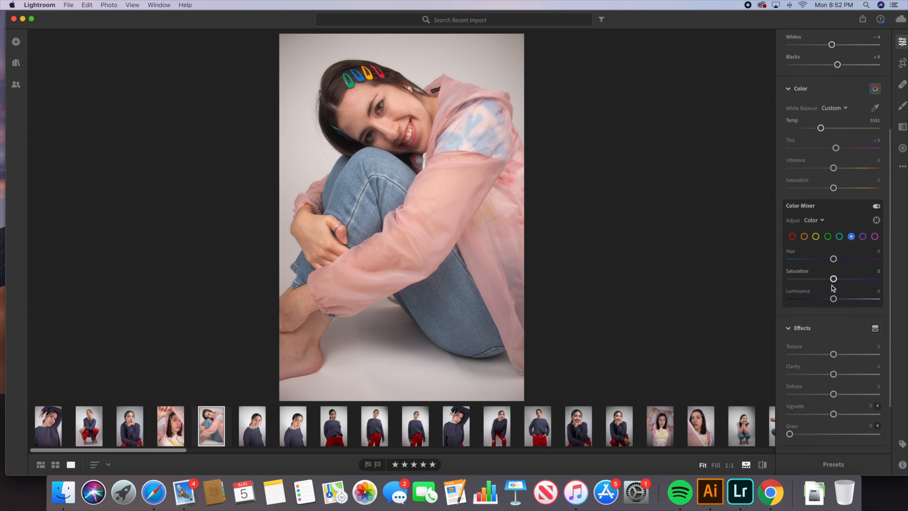
pyautogui.moveTo(833, 259)
pyautogui.mouseDown()
pyautogui.moveTo(841, 263)
pyautogui.moveTo(826, 263)
pyautogui.moveTo(833, 264)
pyautogui.mouseUp()
pyautogui.moveTo(833, 264); pyautogui.dragTo(833, 303)
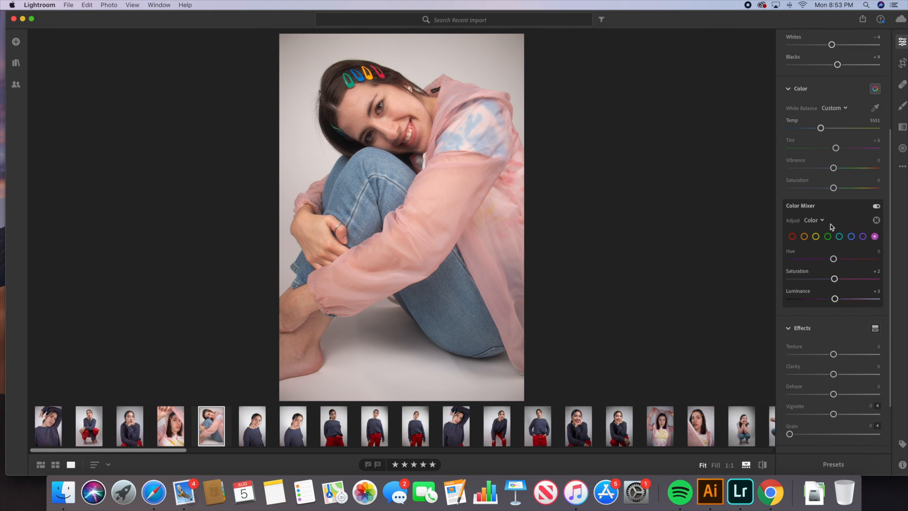
pyautogui.scroll(3, 831, 227)
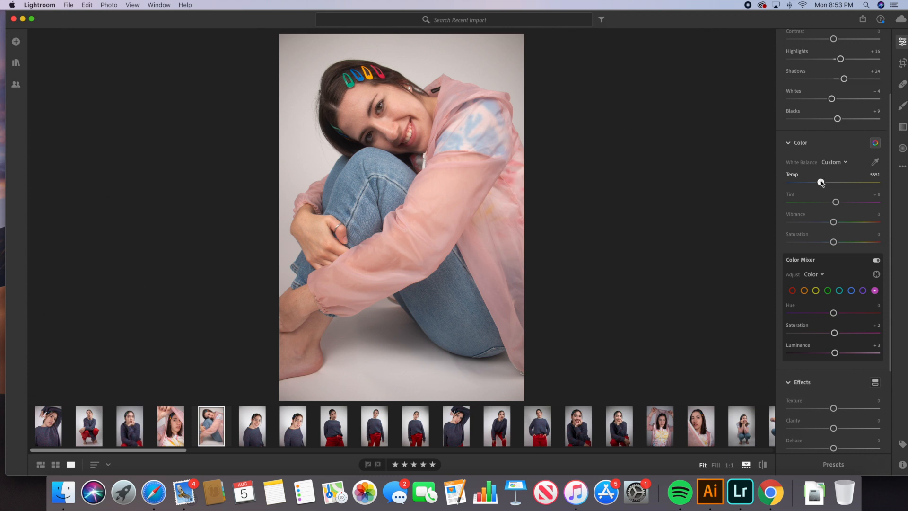
pyautogui.moveTo(822, 184); pyautogui.dragTo(821, 184)
# Raise the seated portrait's vignette slightly.
pyautogui.scroll(-2, 862, 327)
pyautogui.scroll(-4, 862, 324)
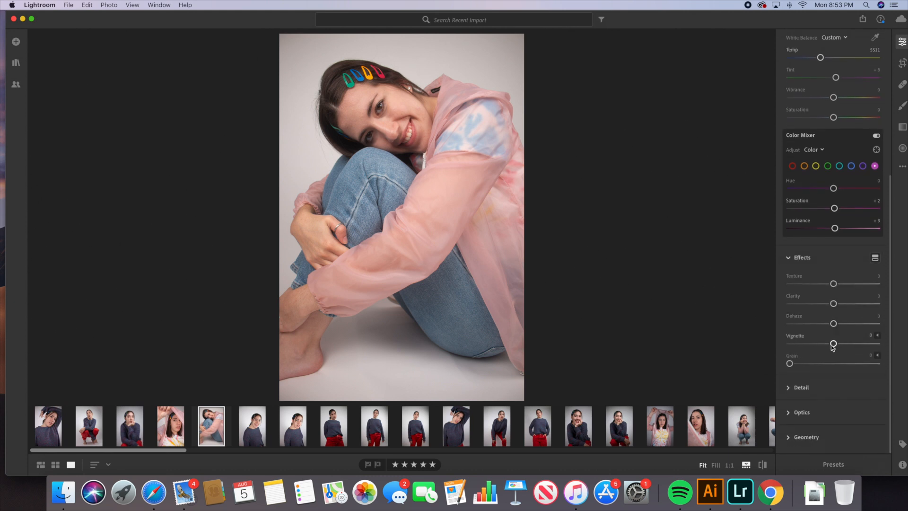
pyautogui.moveTo(834, 345)
pyautogui.mouseDown()
pyautogui.moveTo(845, 347)
pyautogui.moveTo(835, 348)
pyautogui.mouseUp()
# Compare the seated portrait's edit with the original and return to the first sweater portrait.
pyautogui.click(763, 465)
pyautogui.click(763, 466)
pyautogui.click(53, 433)
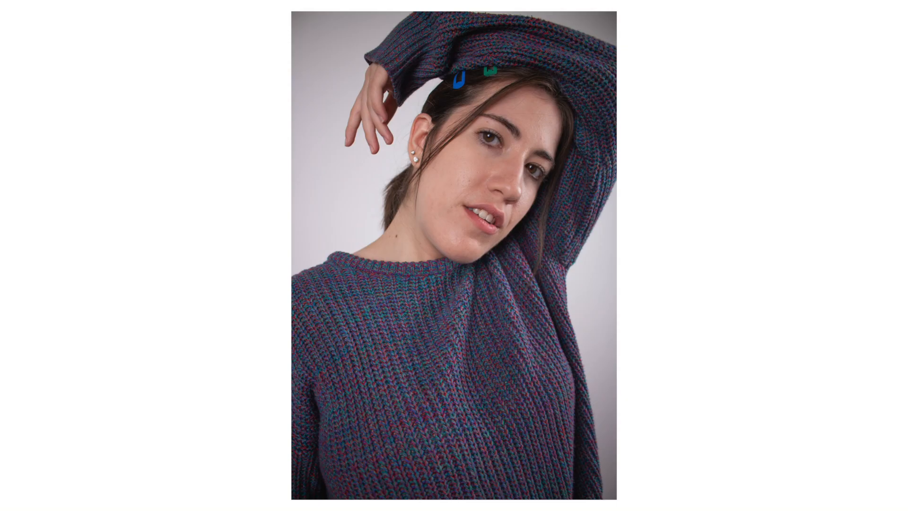